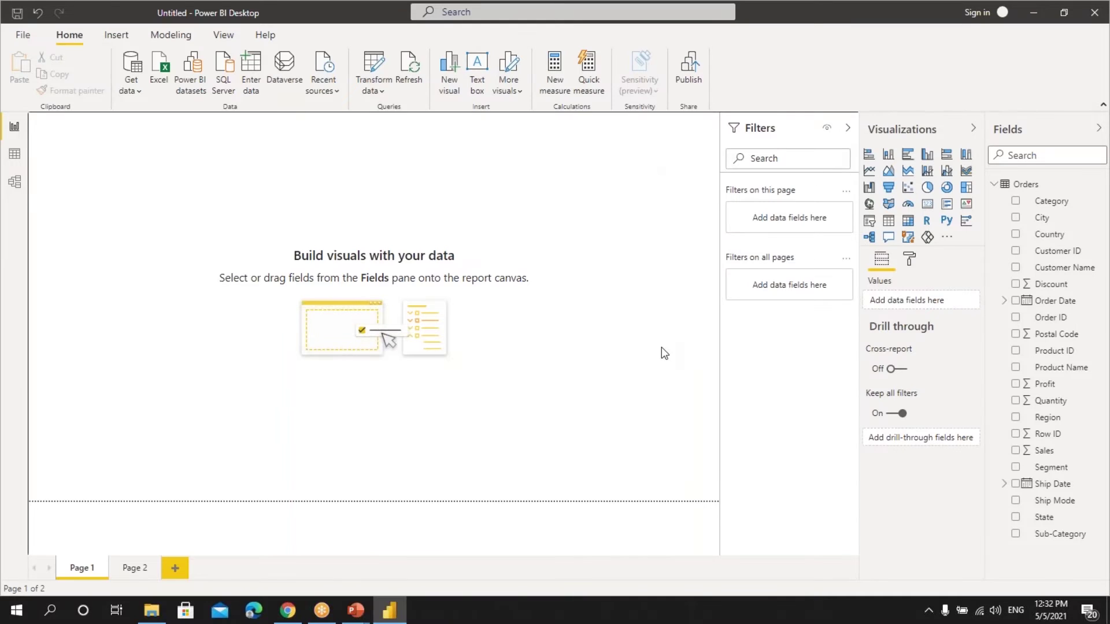
# Add a Sub-Category slicer to Page 1 and enlarge it to list Accessories through Tables
pyautogui.click(870, 221)
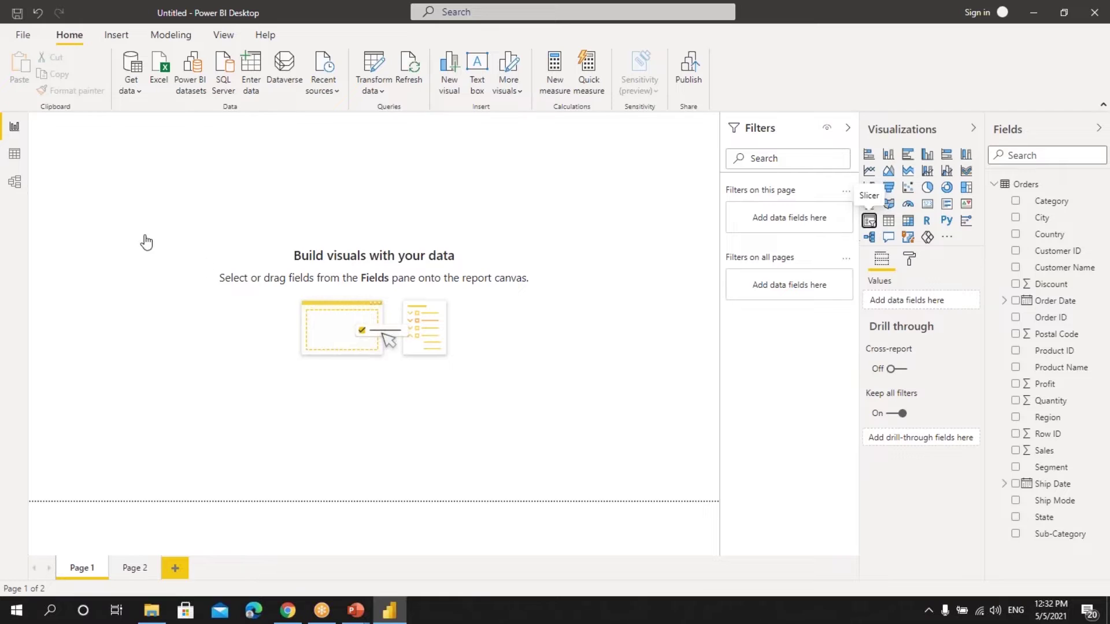
pyautogui.moveTo(141, 138); pyautogui.dragTo(141, 169)
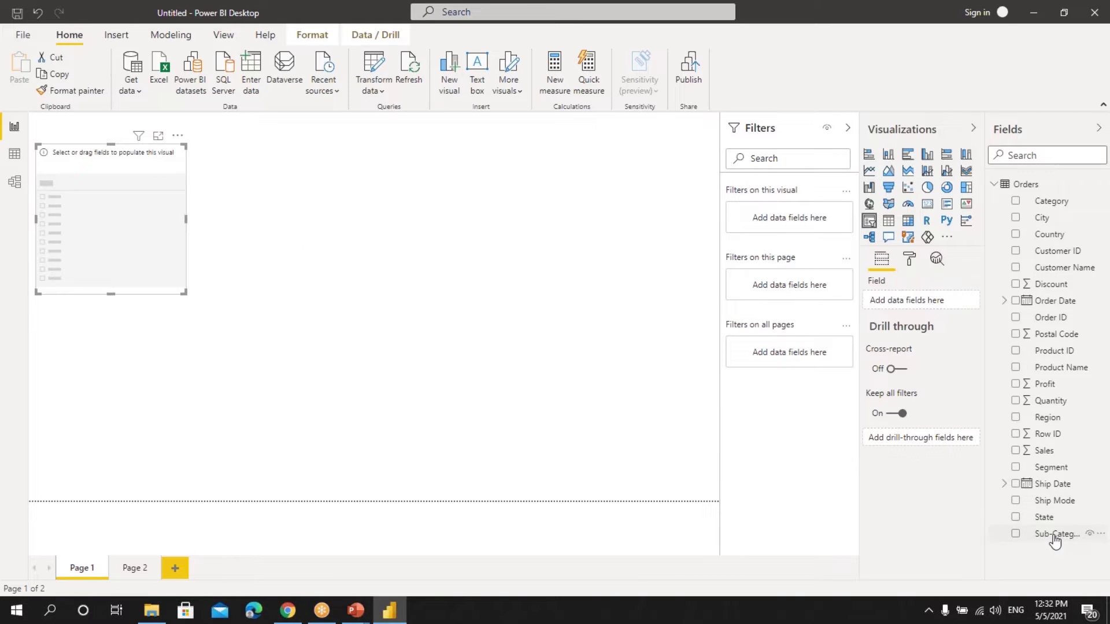
pyautogui.moveTo(1058, 535); pyautogui.dragTo(923, 303)
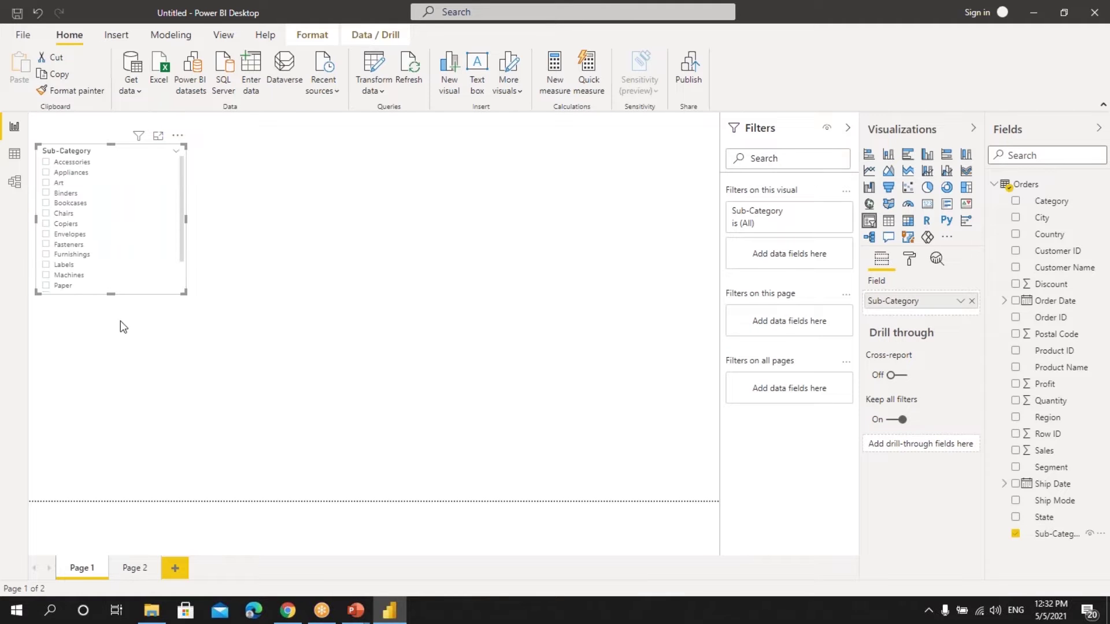
pyautogui.moveTo(184, 292); pyautogui.dragTo(217, 365)
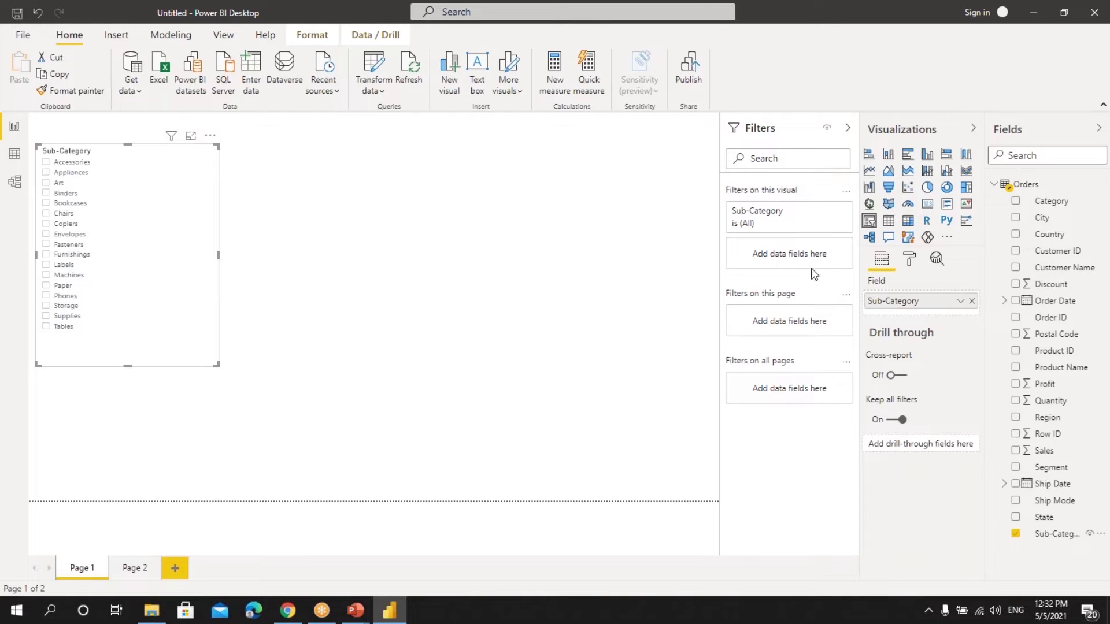
# Set the Sub-Category slicer's General orientation to Horizontal and stretch it into a wide strip across the top
pyautogui.click(910, 261)
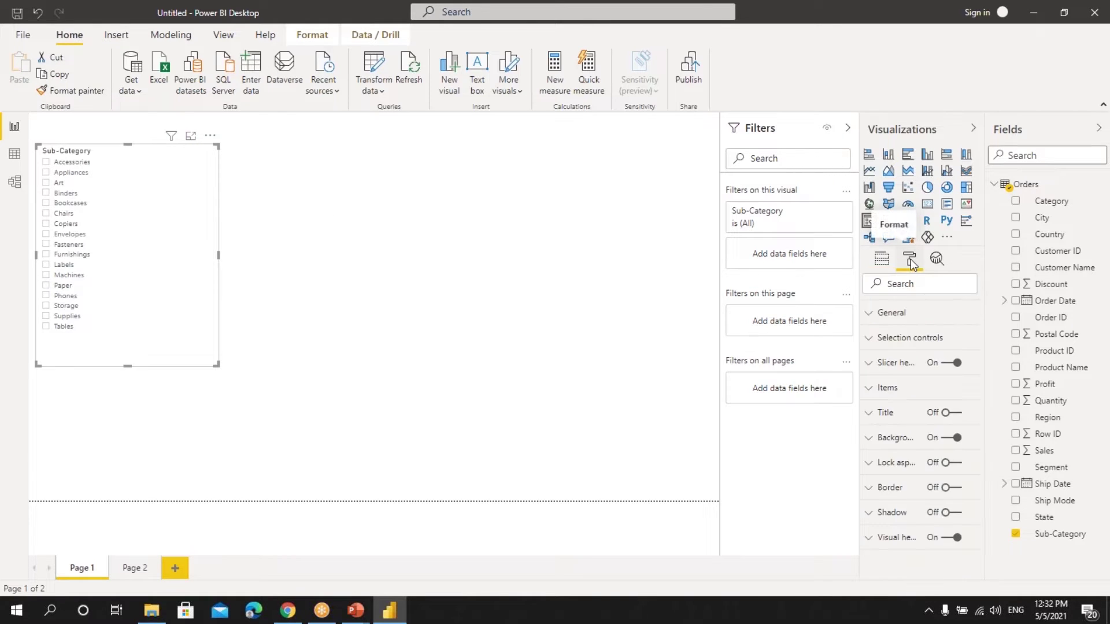
pyautogui.click(904, 314)
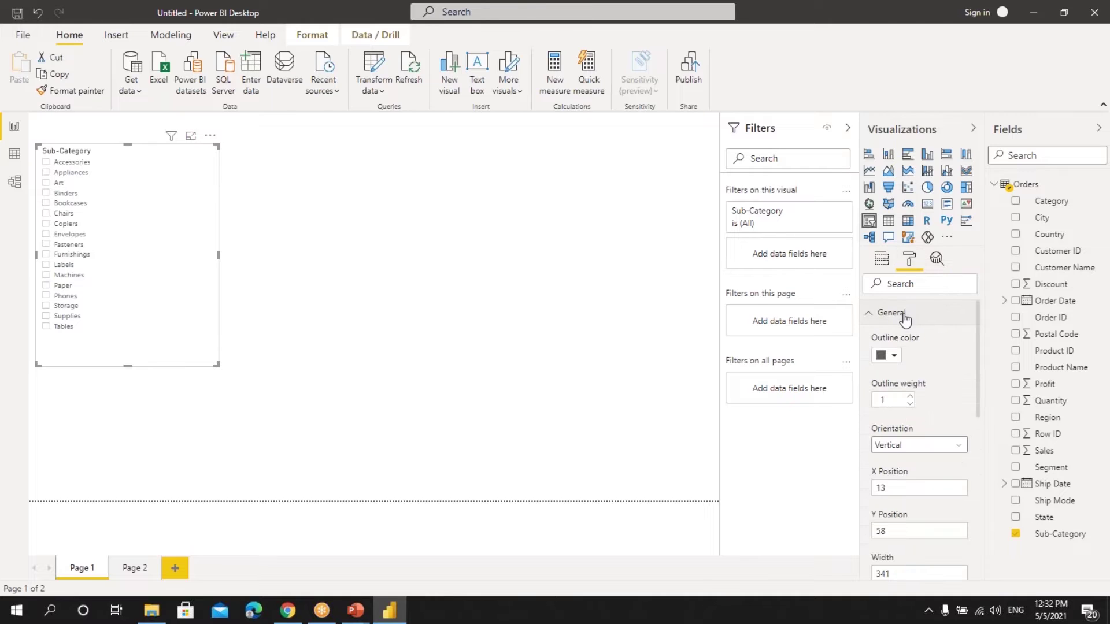
pyautogui.click(896, 451)
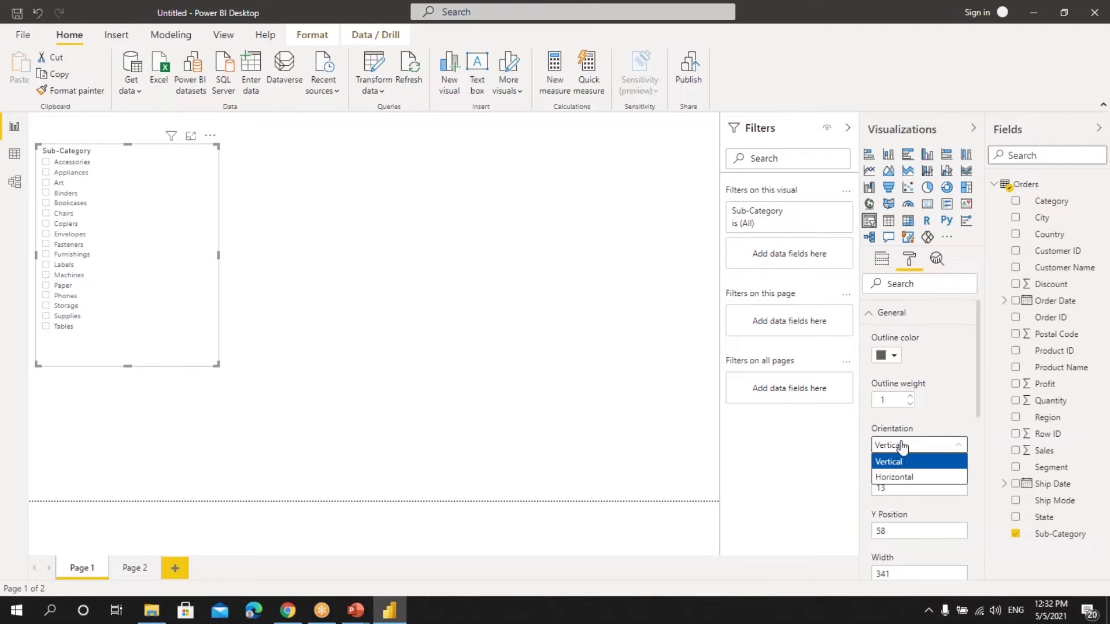
pyautogui.click(899, 478)
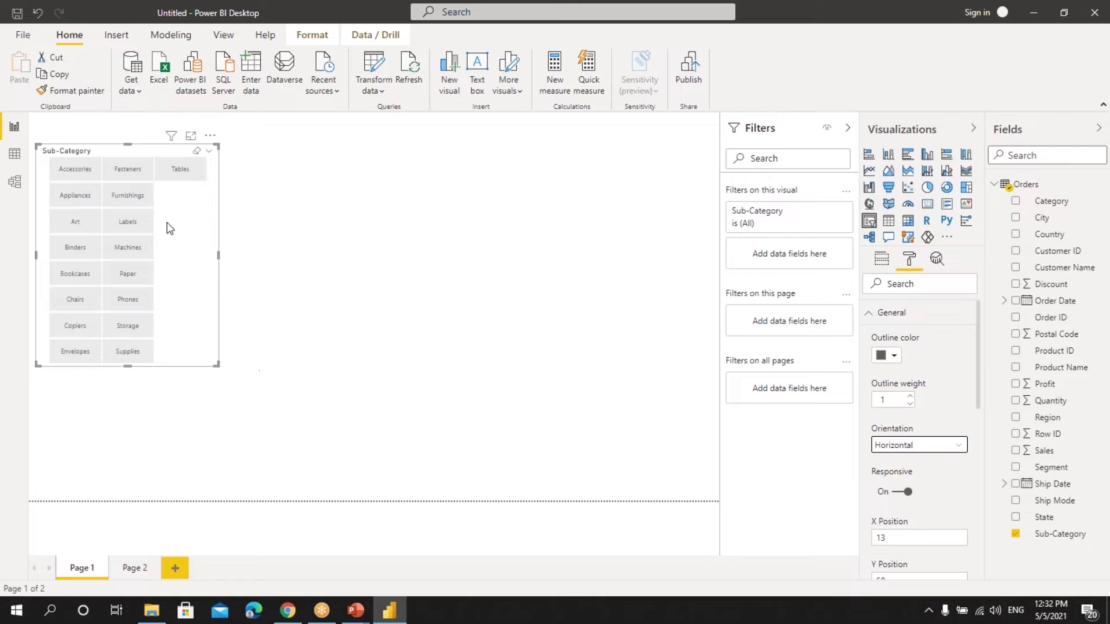
pyautogui.moveTo(218, 365); pyautogui.dragTo(684, 183)
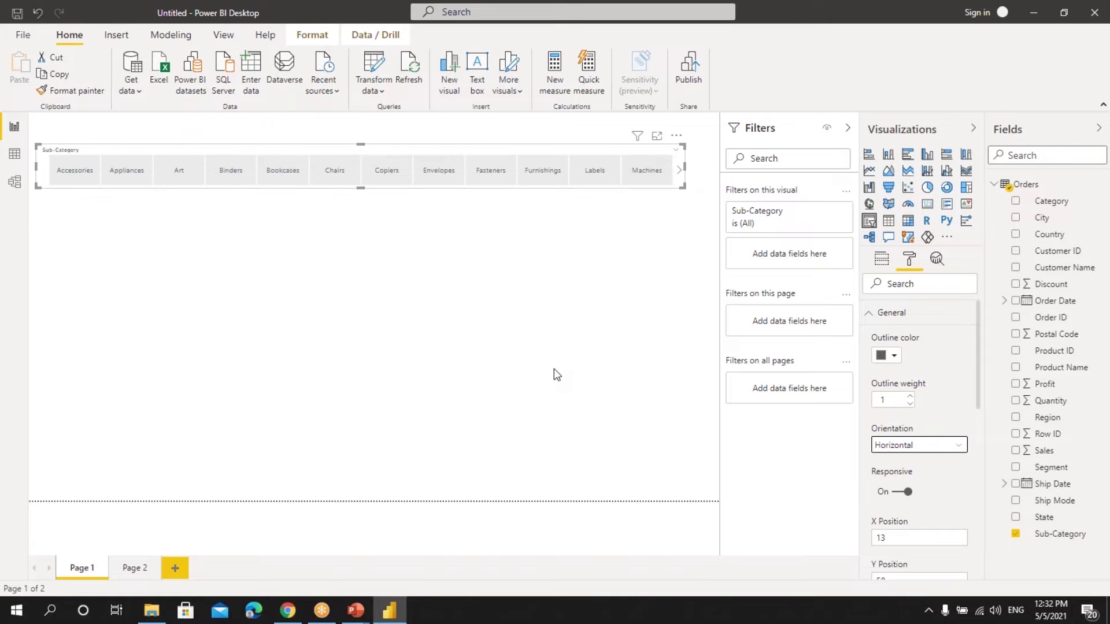
# Add a pie chart of Sales by Ship Mode and size it to fill the space below the slicer
pyautogui.click(477, 346)
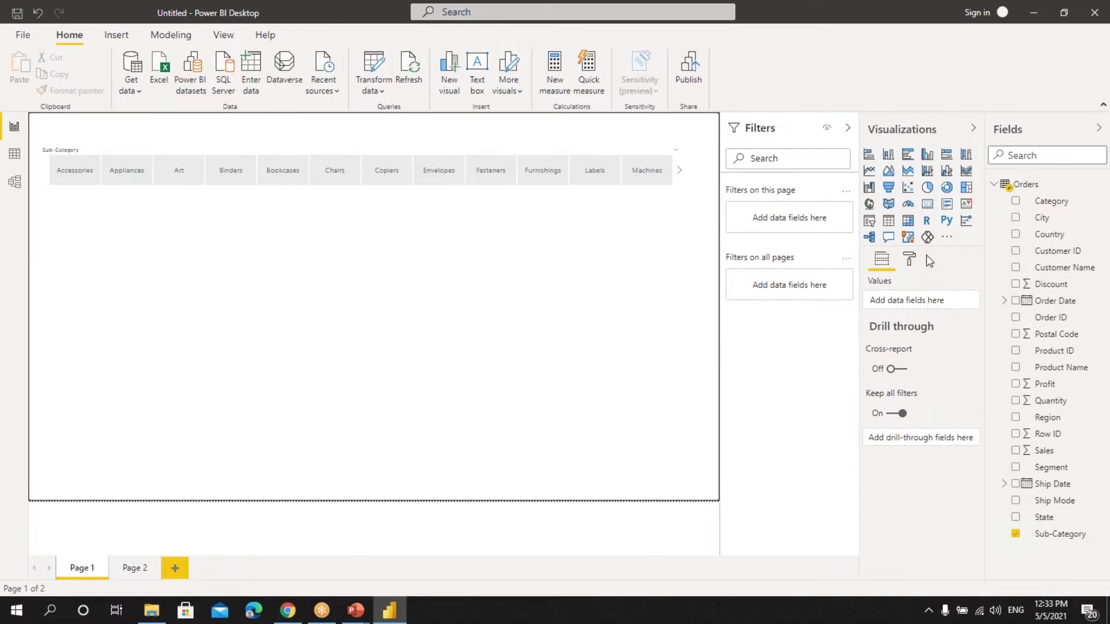
pyautogui.click(928, 188)
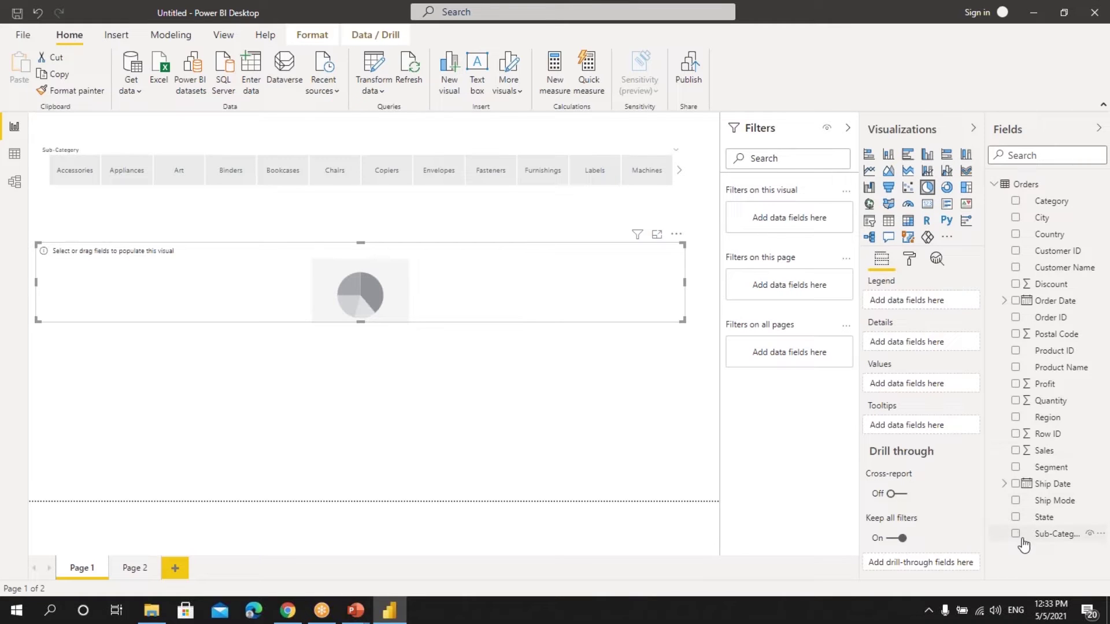
pyautogui.click(1016, 501)
pyautogui.click(1018, 452)
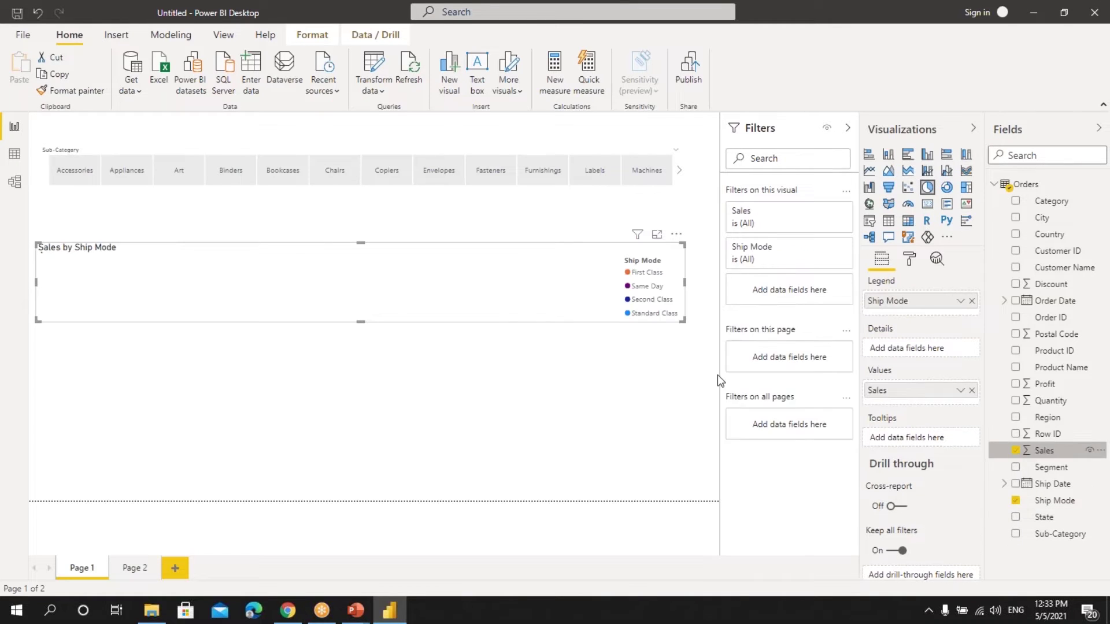
pyautogui.moveTo(686, 324); pyautogui.dragTo(674, 496)
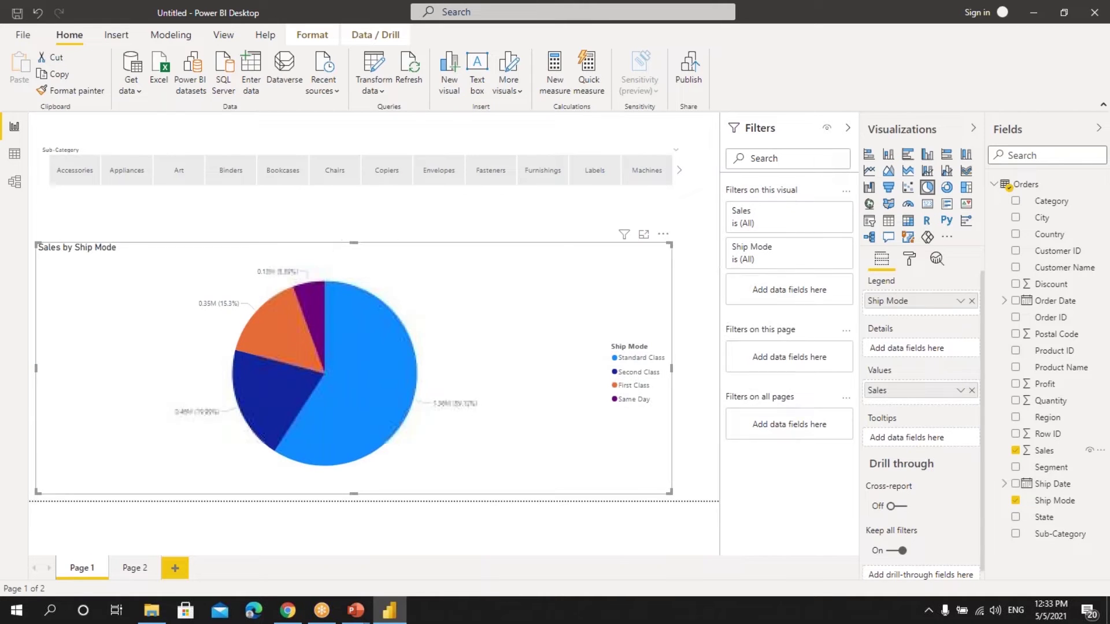
pyautogui.moveTo(354, 241); pyautogui.dragTo(360, 193)
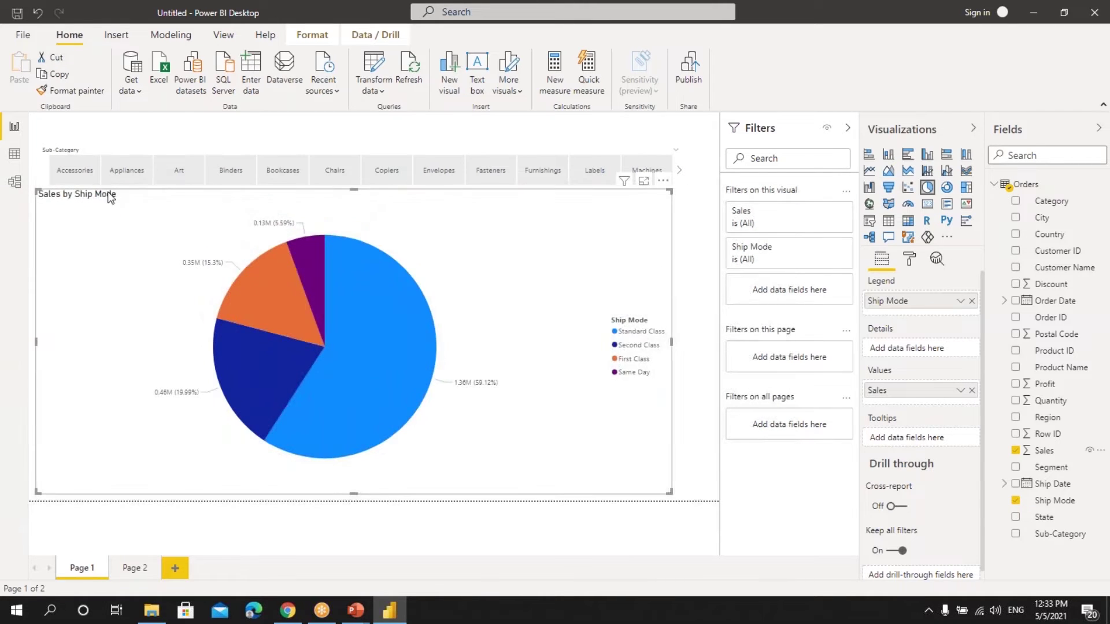
# Filter the pie chart through the slicer, trying Accessories, Appliances and Binders, ending on Bookcases
pyautogui.click(82, 167)
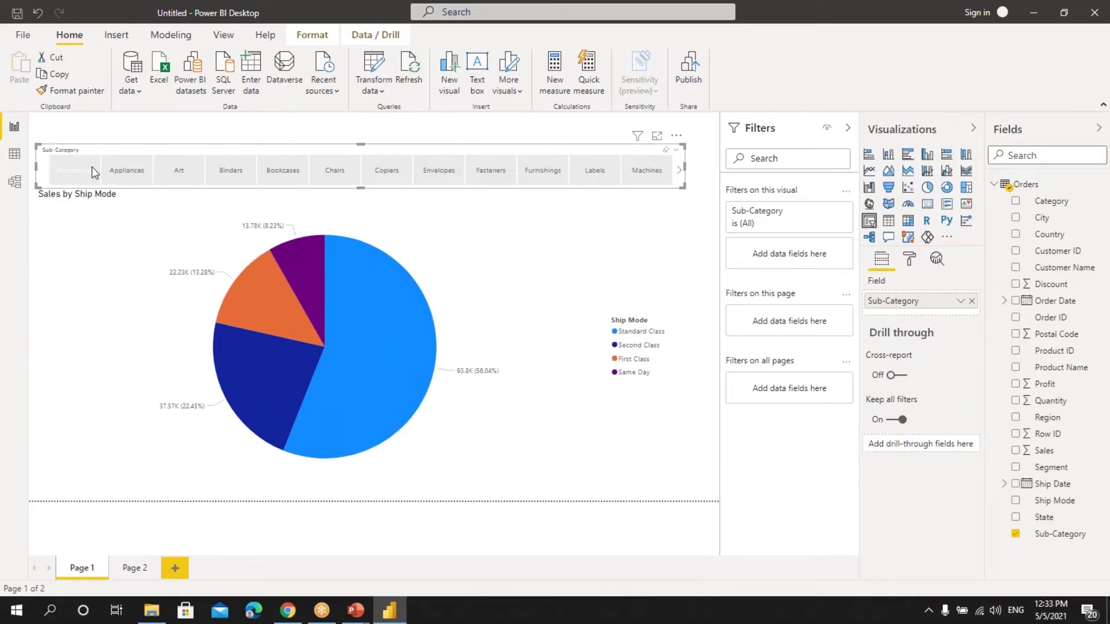
pyautogui.click(92, 166)
pyautogui.click(122, 168)
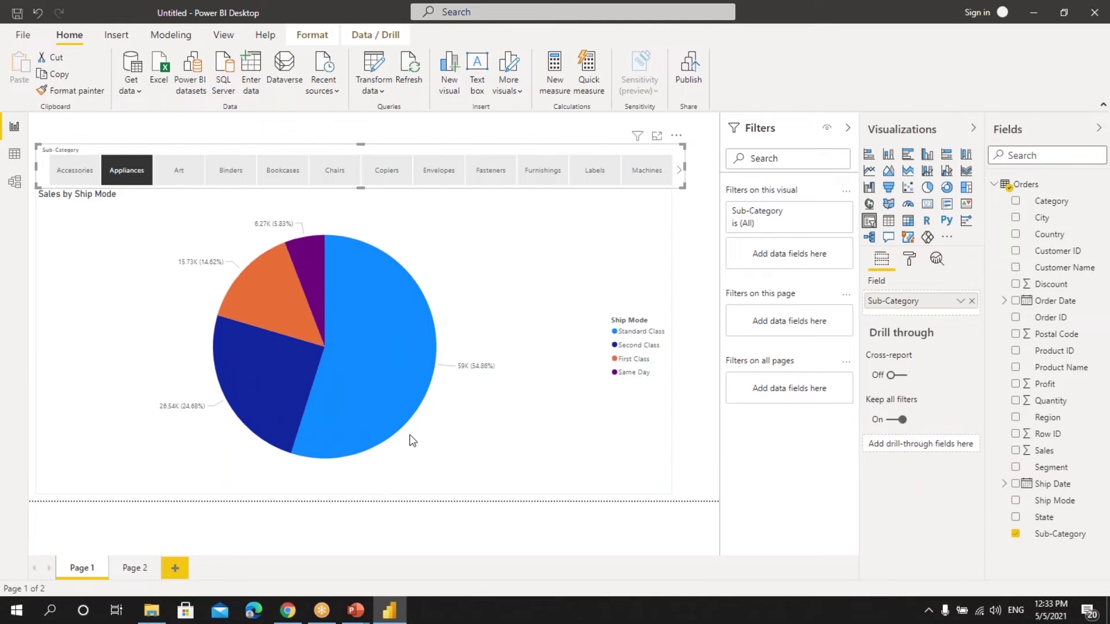
pyautogui.click(225, 166)
pyautogui.click(286, 168)
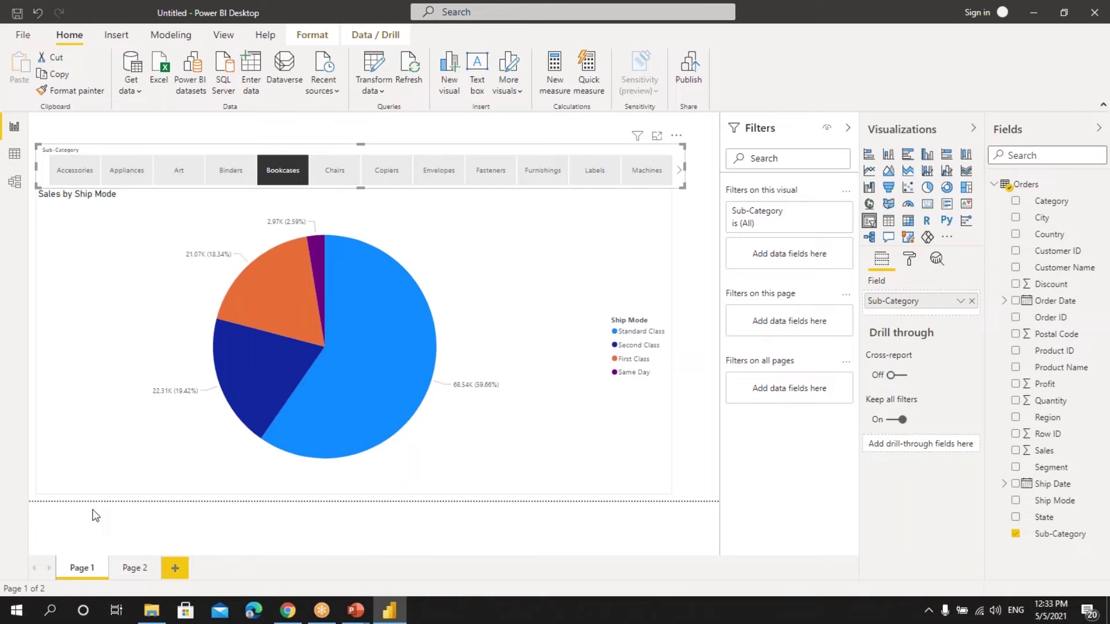
# On Page 2, add a slicer using the Order Date hierarchy and move it slightly down
pyautogui.click(136, 569)
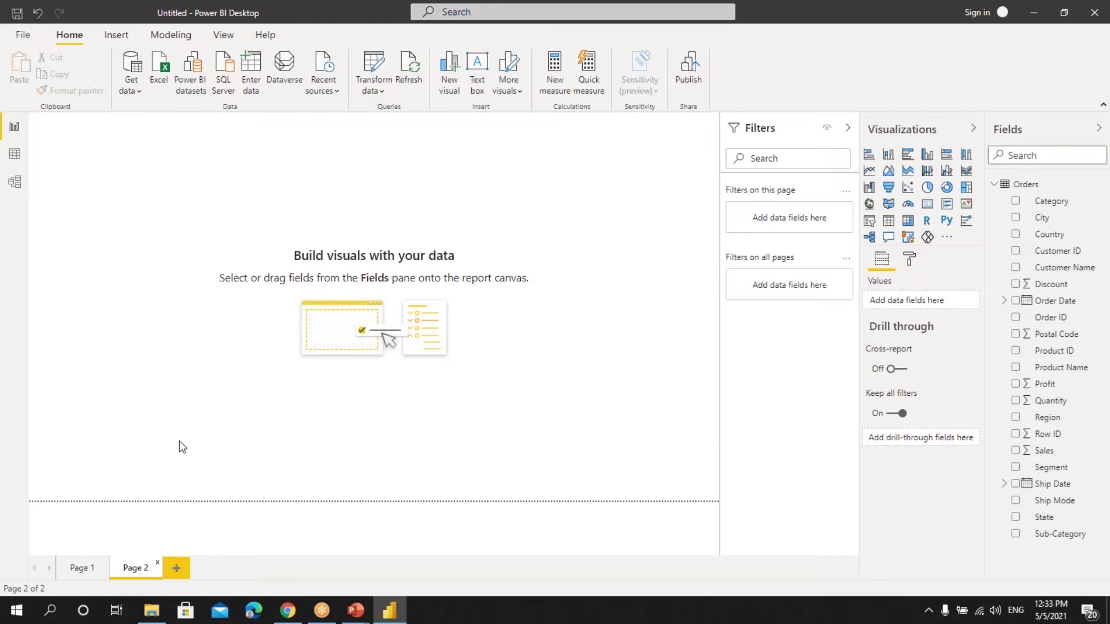
pyautogui.click(869, 223)
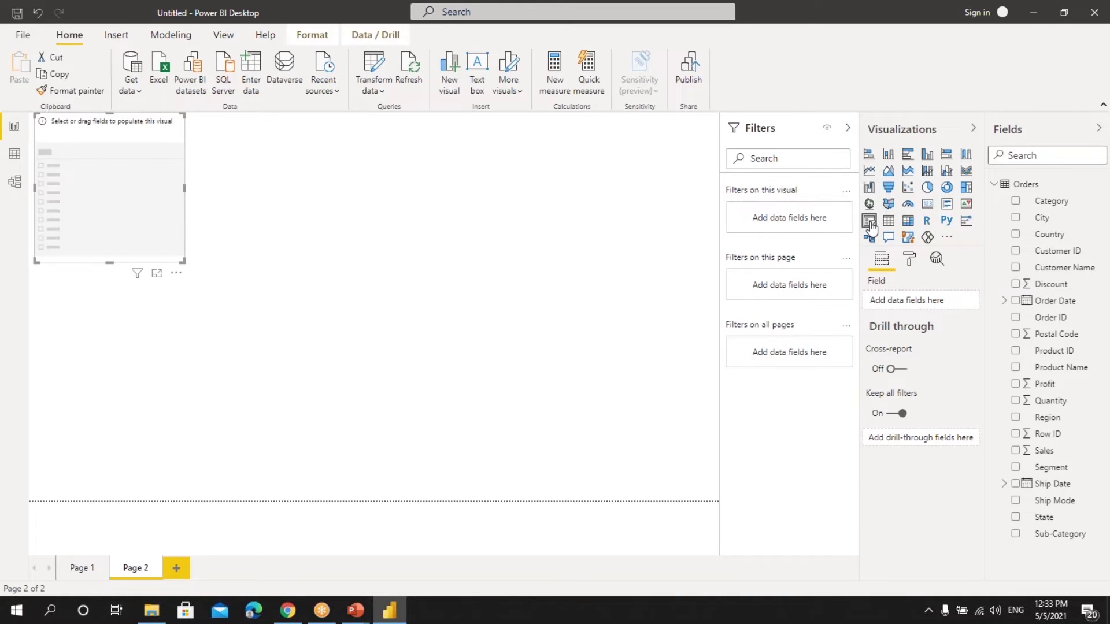
pyautogui.click(1004, 301)
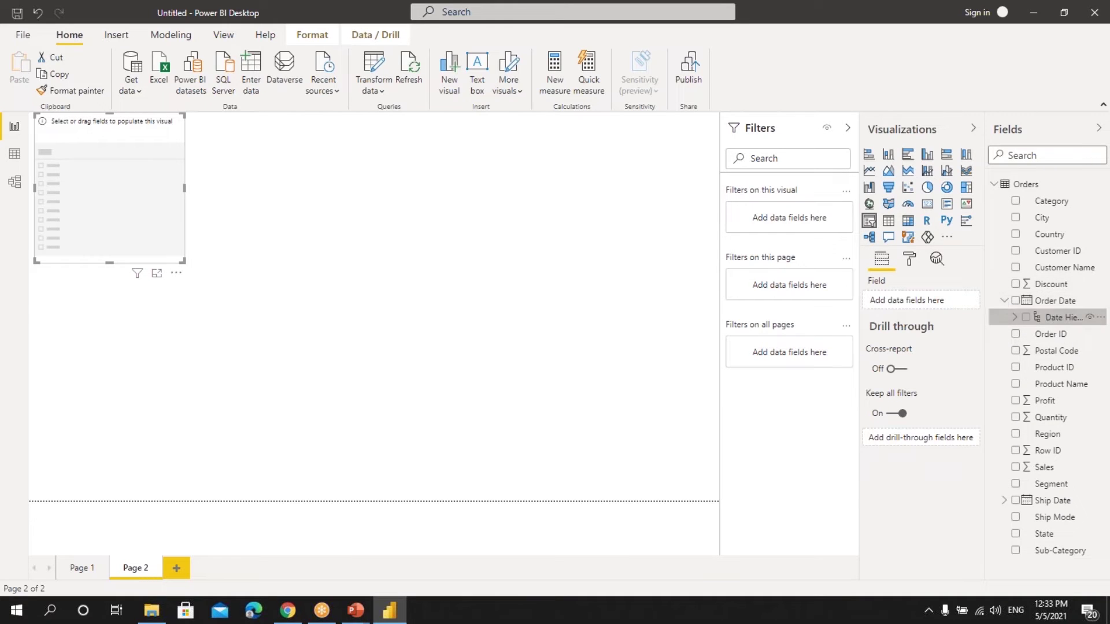
pyautogui.moveTo(1058, 318); pyautogui.dragTo(918, 303)
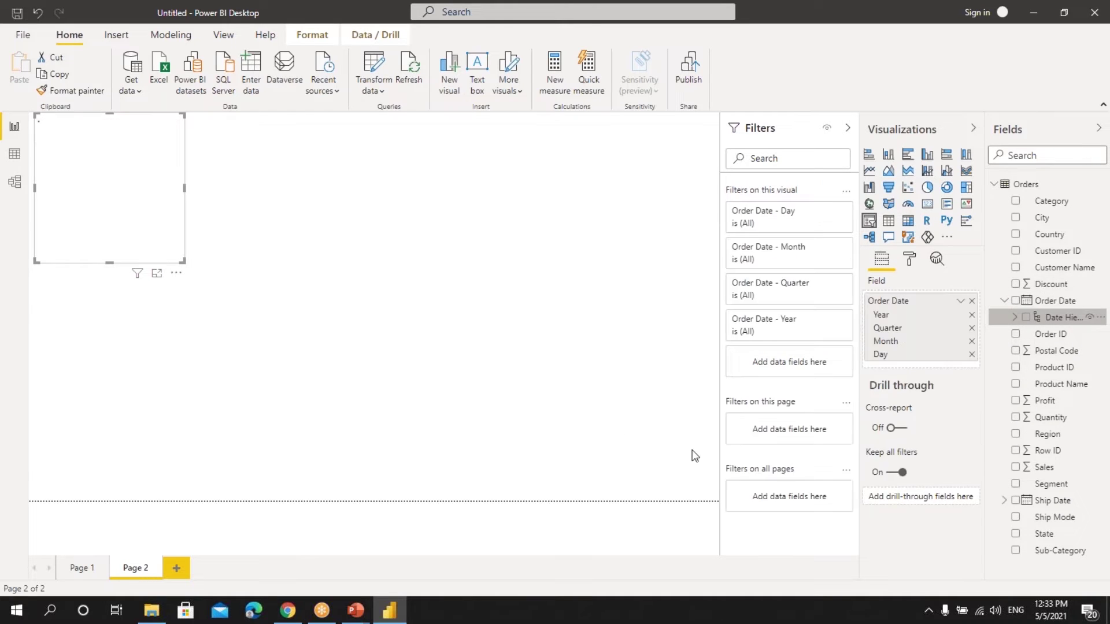
pyautogui.moveTo(153, 154); pyautogui.dragTo(155, 189)
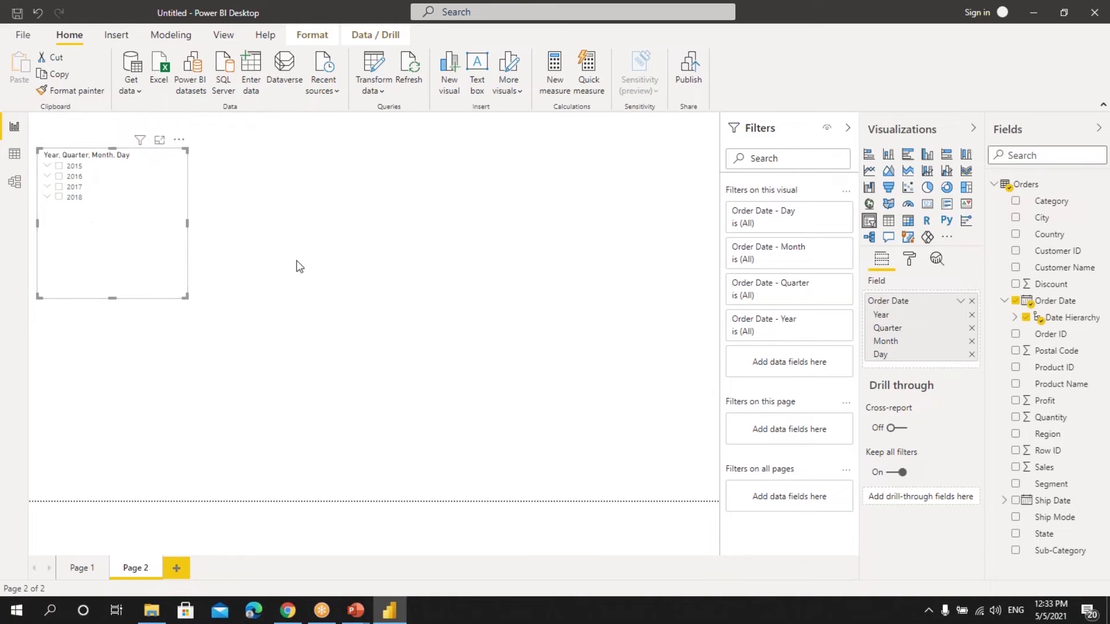
# Remove Day, Quarter and Year from the slicer so only Month remains
pyautogui.click(971, 355)
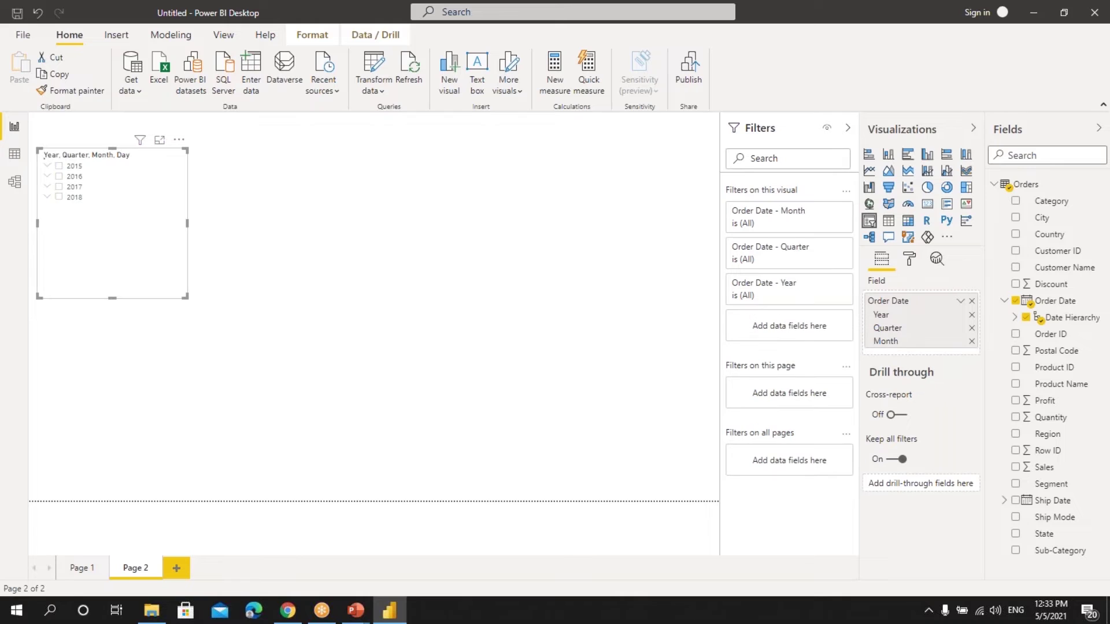
pyautogui.click(971, 328)
pyautogui.click(971, 315)
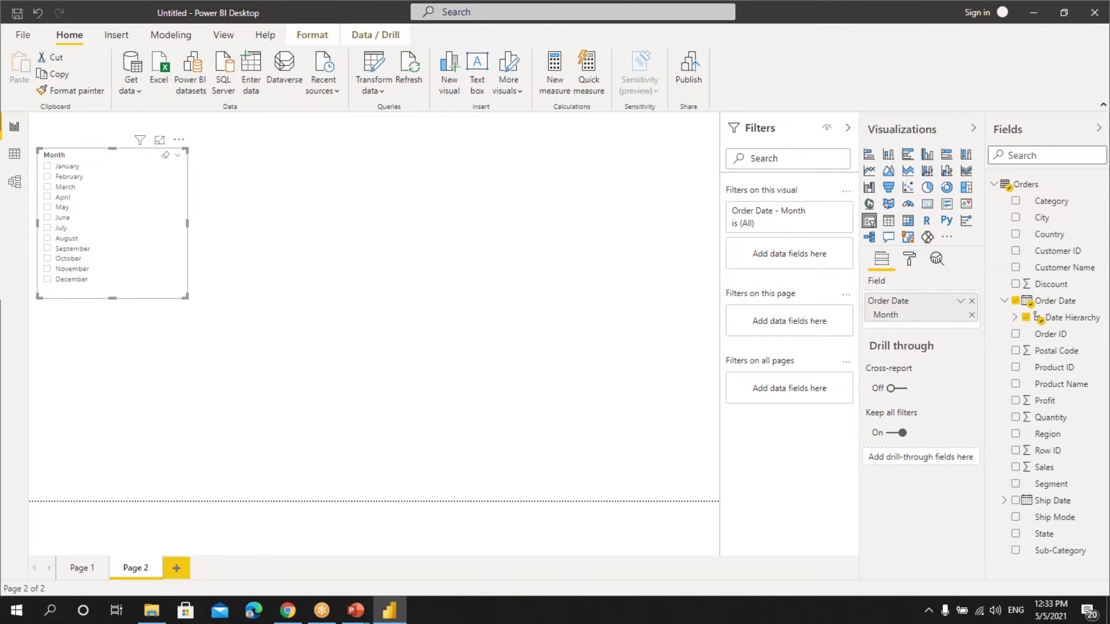
# Set the Month slicer's orientation to Horizontal and stretch it into one wide row of month tiles
pyautogui.click(911, 260)
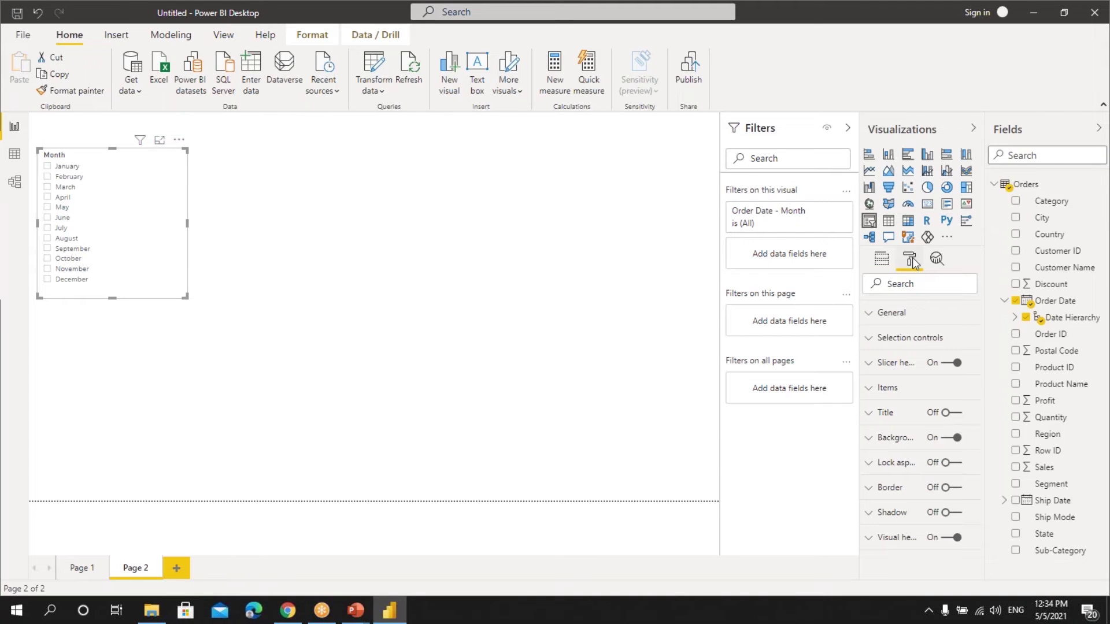
pyautogui.click(915, 314)
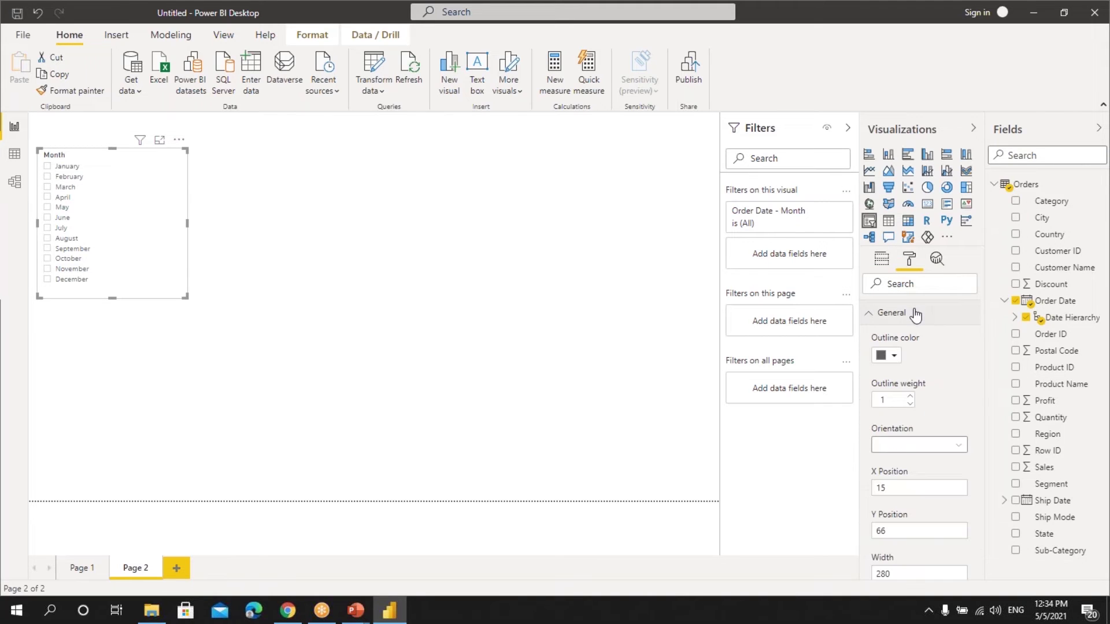
pyautogui.click(900, 450)
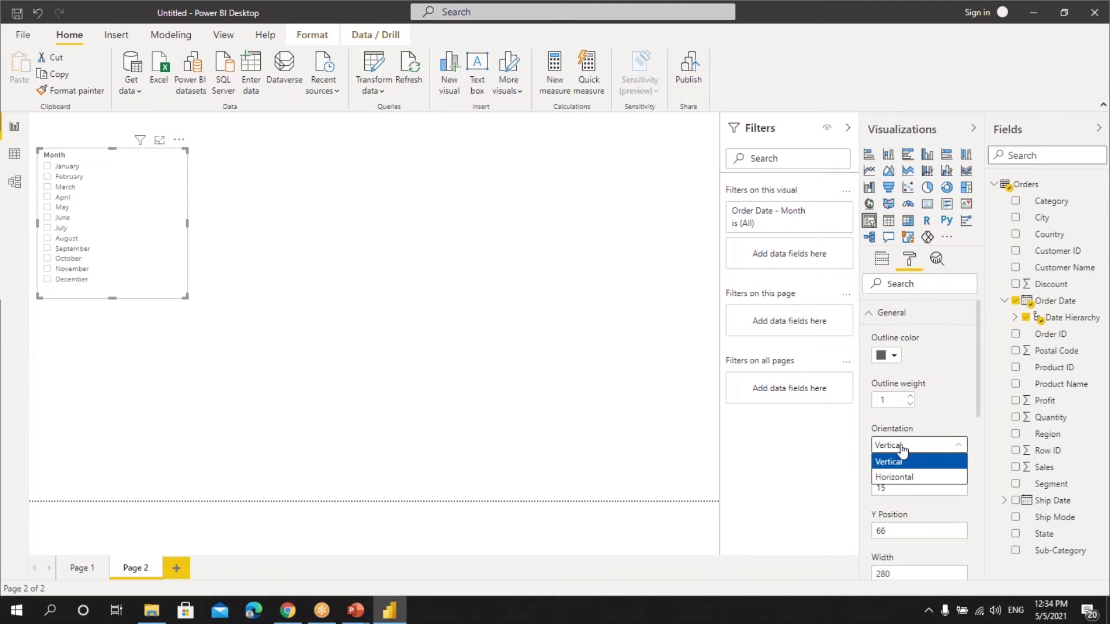
pyautogui.click(896, 477)
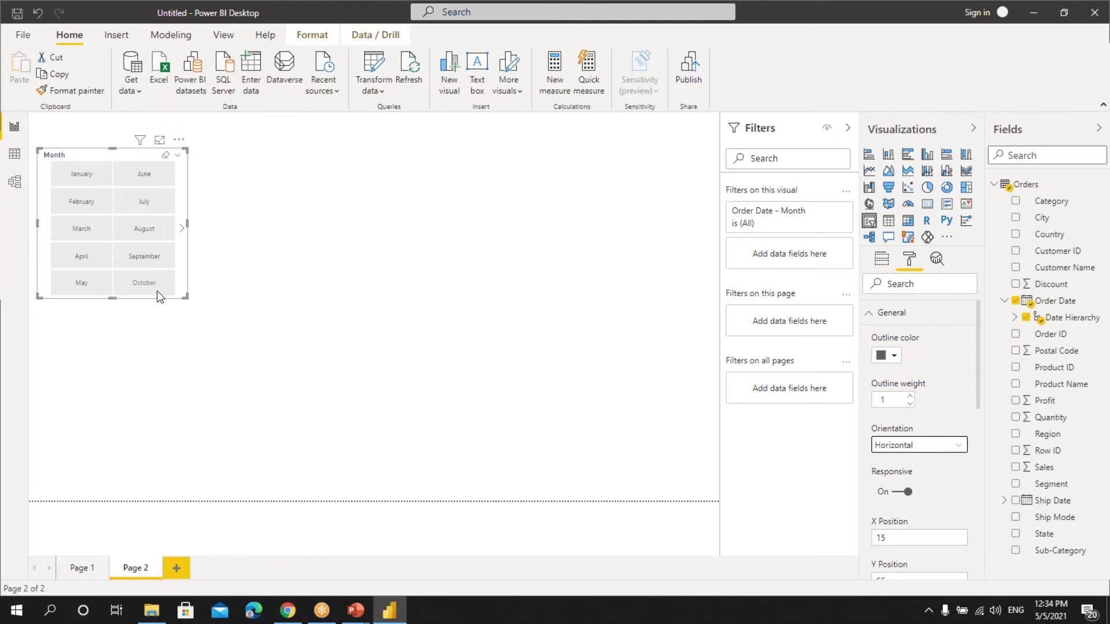
pyautogui.moveTo(181, 300); pyautogui.dragTo(111, 482)
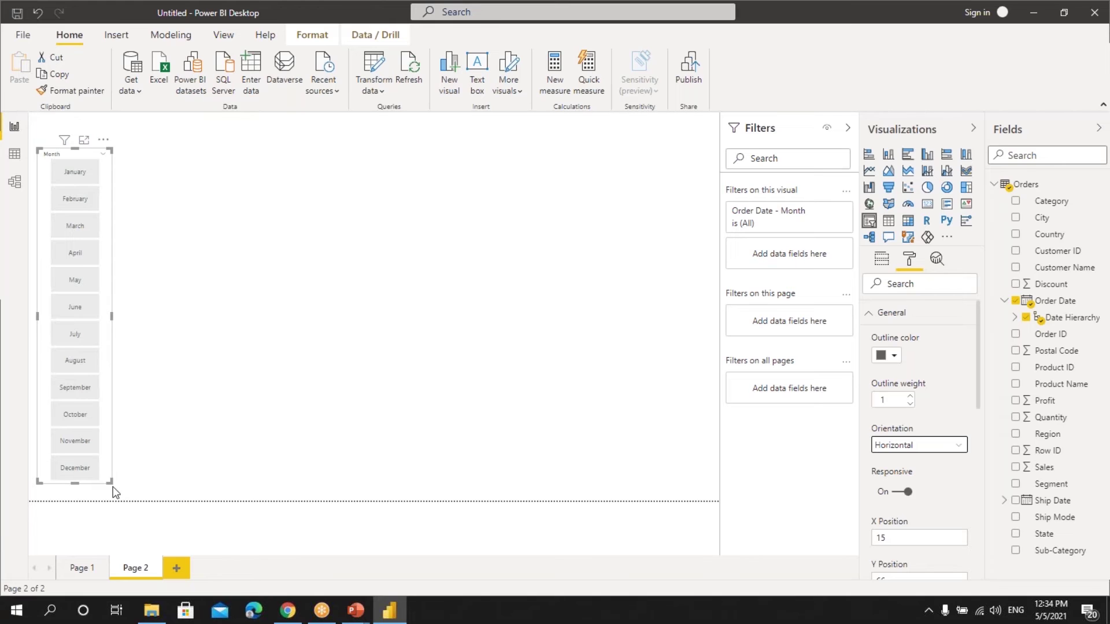
pyautogui.moveTo(112, 482); pyautogui.dragTo(666, 197)
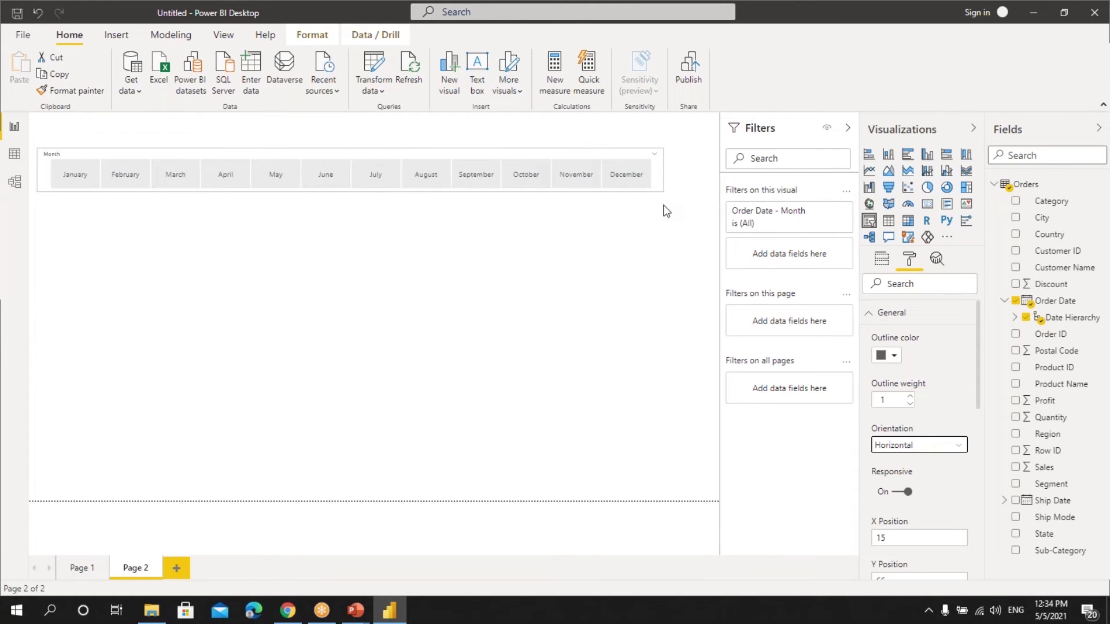
# Add a Sales by Ship Mode pie chart filling the page below the Month slicer
pyautogui.click(459, 338)
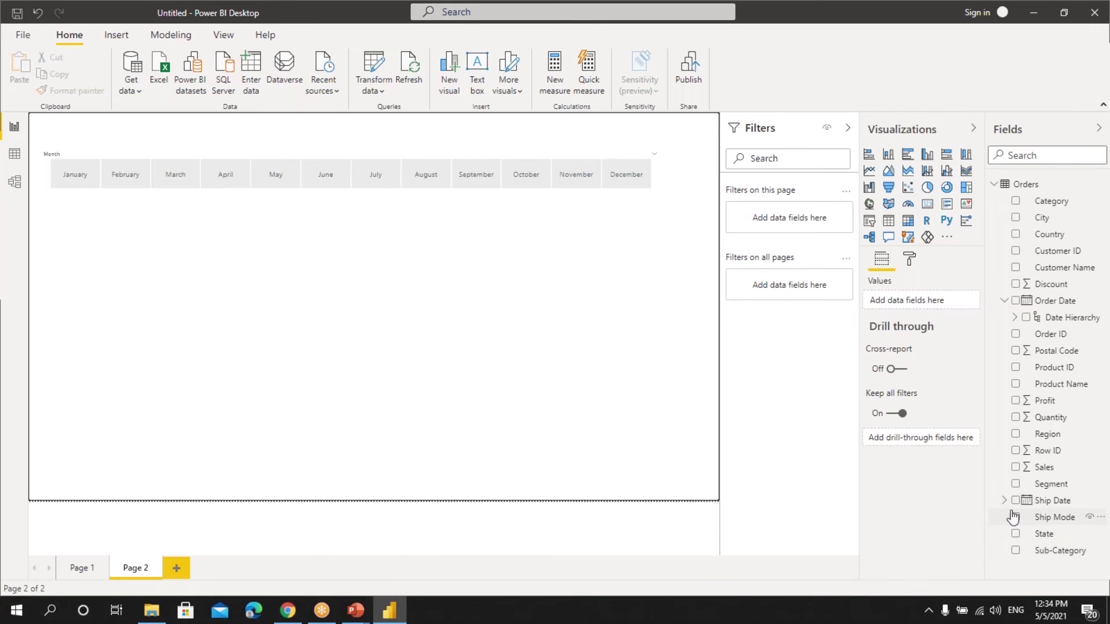
pyautogui.click(927, 187)
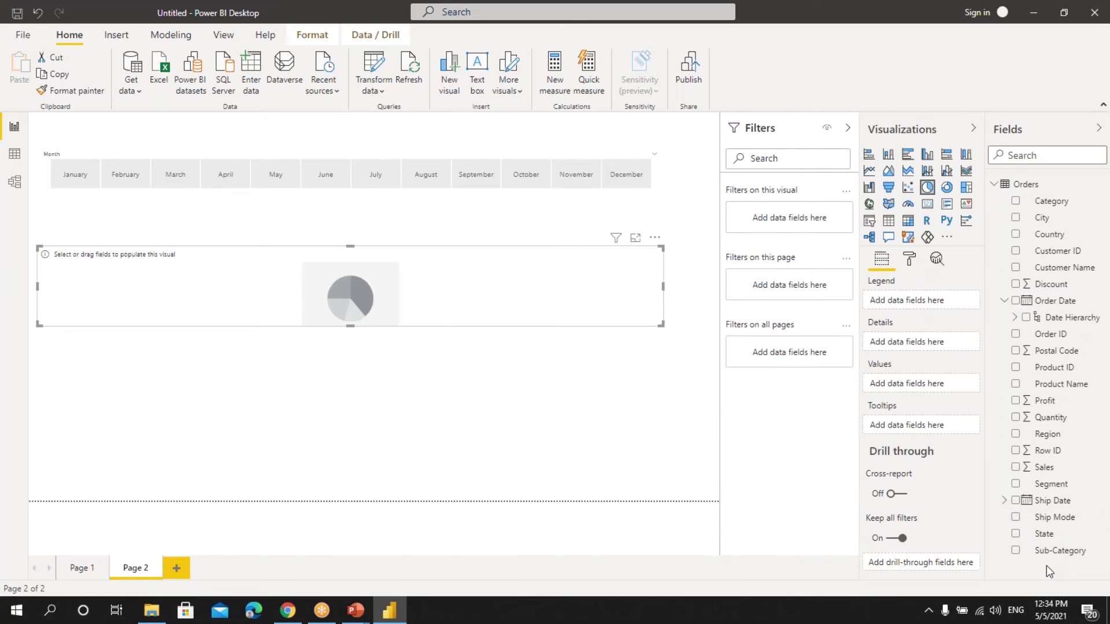
pyautogui.click(1016, 518)
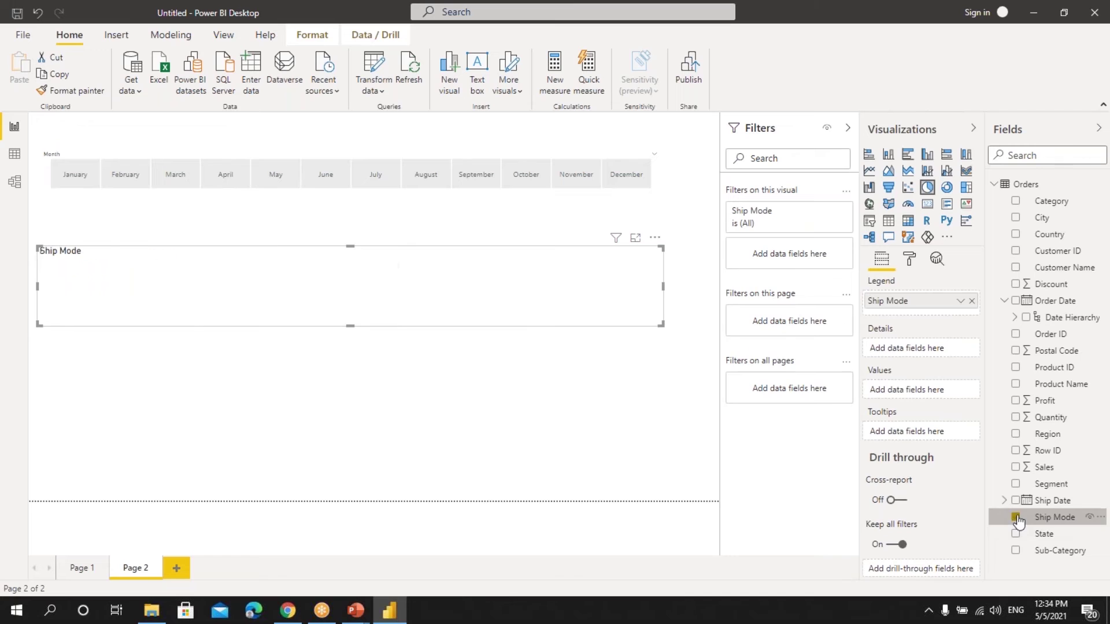
pyautogui.click(1016, 469)
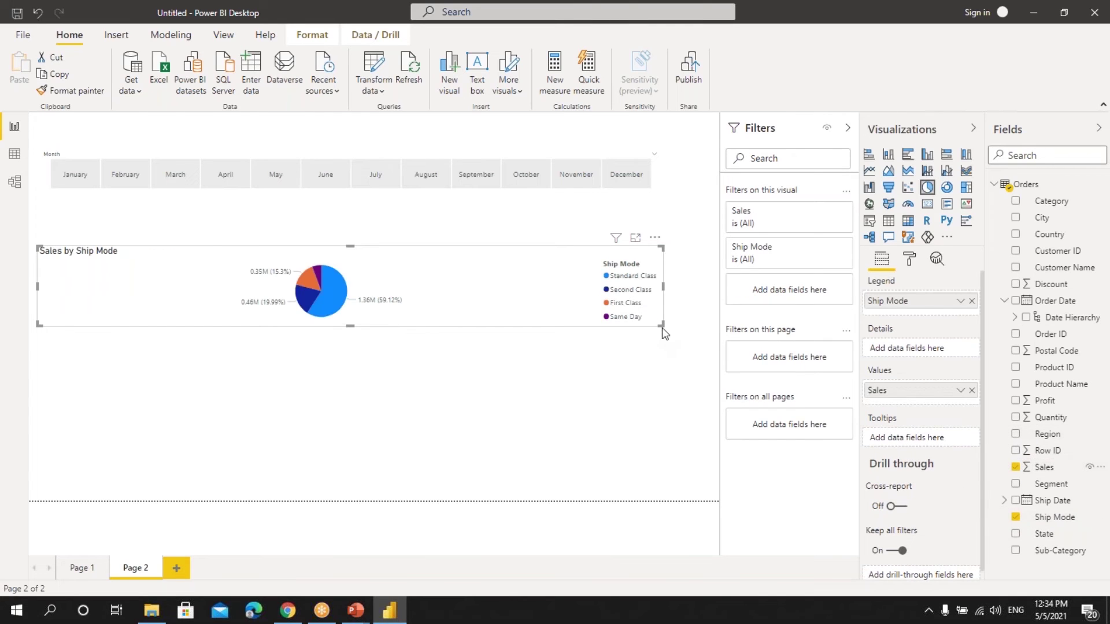
pyautogui.moveTo(662, 327); pyautogui.dragTo(671, 490)
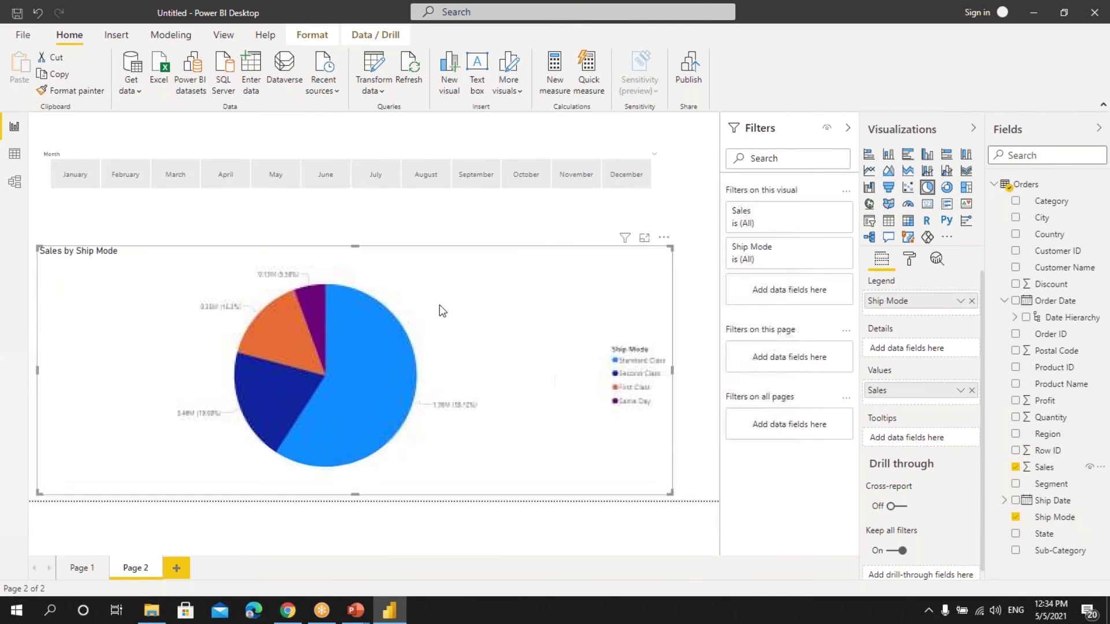
pyautogui.moveTo(360, 249); pyautogui.dragTo(356, 196)
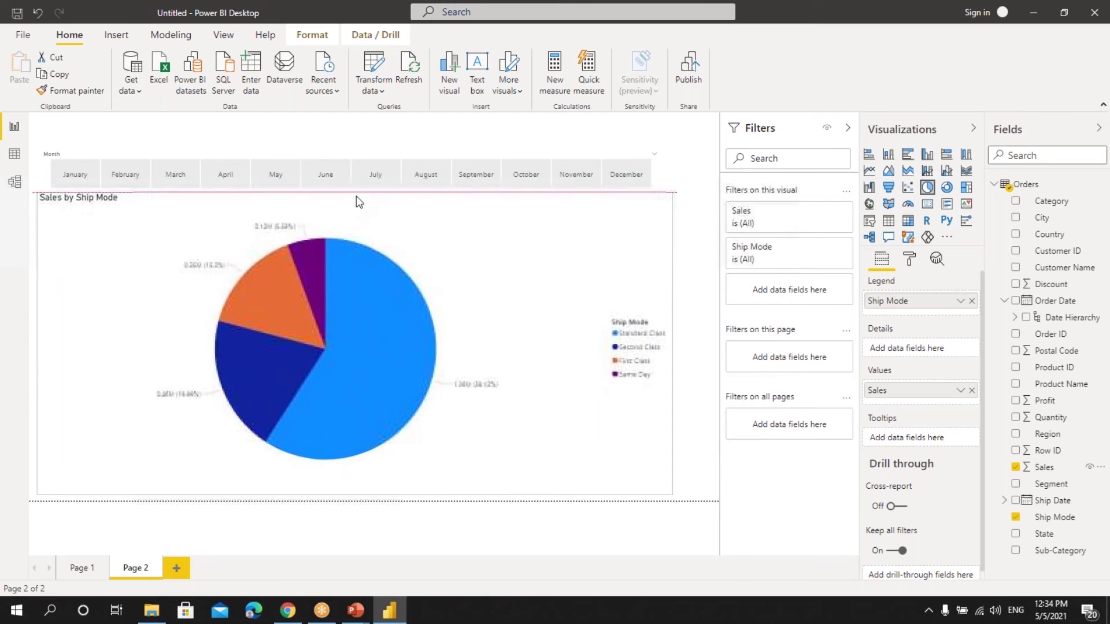
# Test the month filter on the pie chart with January and February, ending on April
pyautogui.click(89, 172)
pyautogui.click(122, 174)
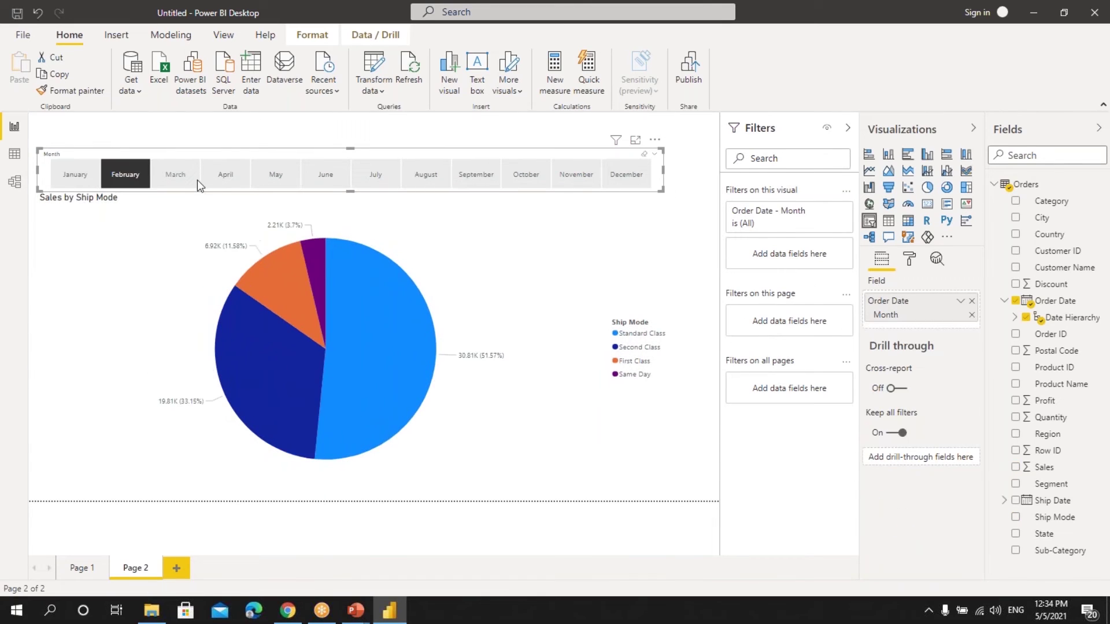
pyautogui.click(177, 178)
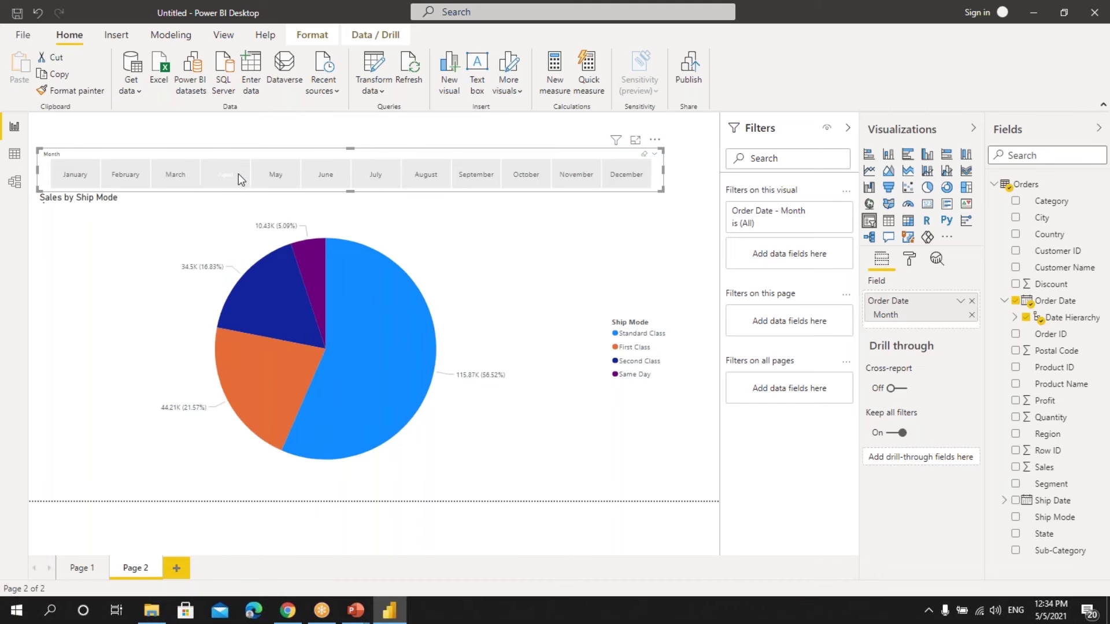